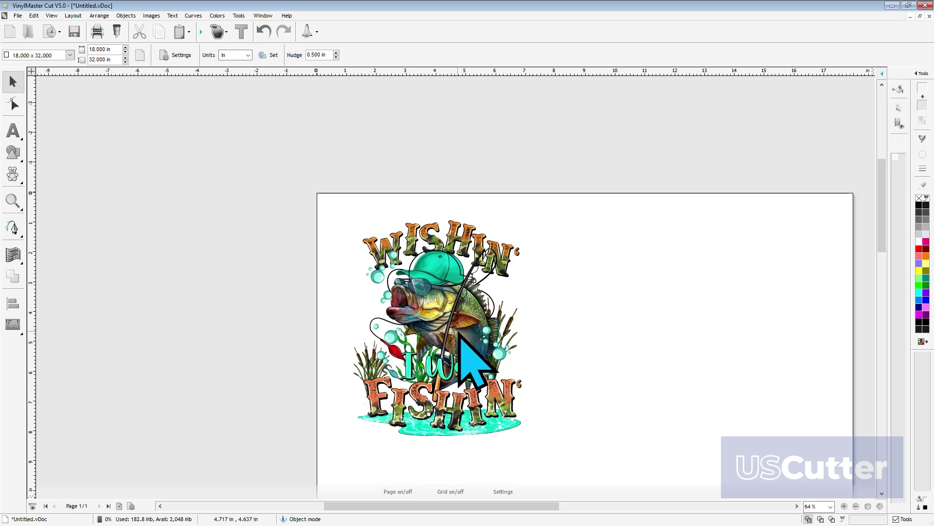
Select the 'Wishin' I Was Fishin'' fishing print on the page.
left_click(459, 332)
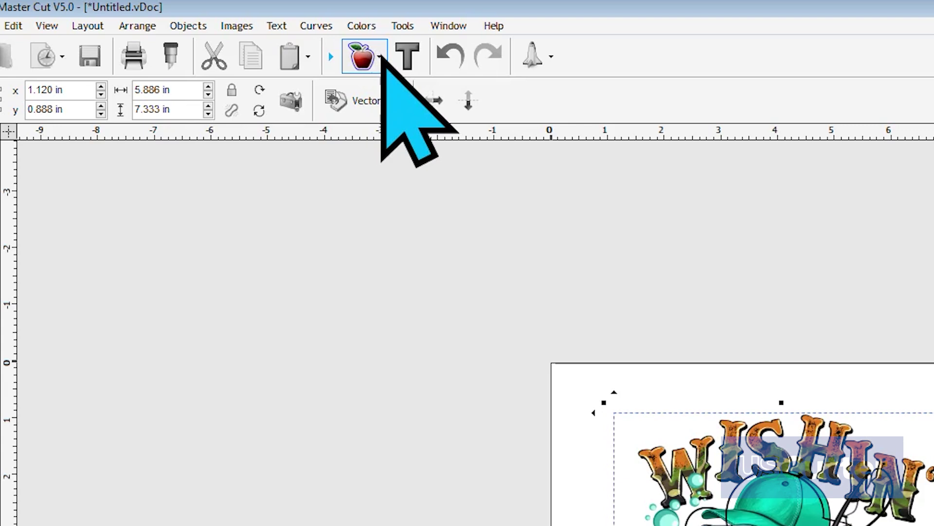
Choose Create Cut Contour from the Contour Cut dropdown for the fishing print.
left_click(378, 58)
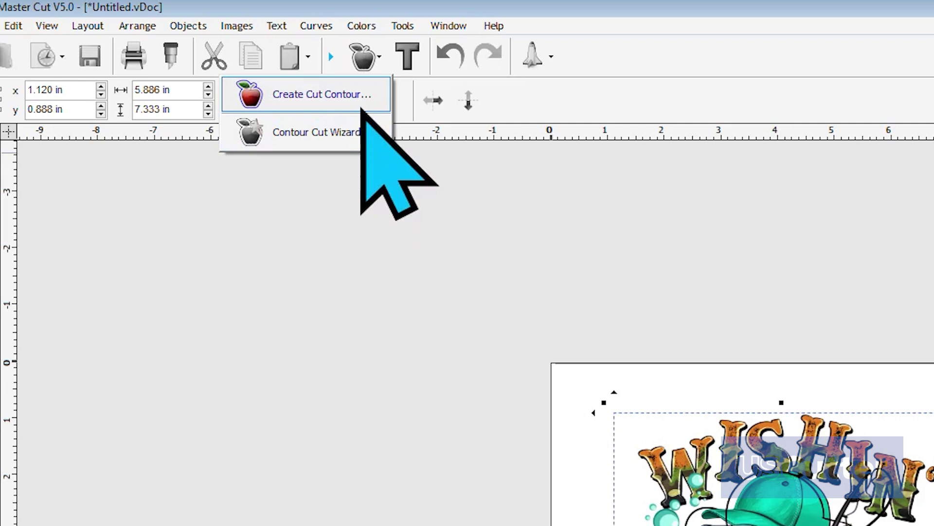
left_click(362, 108)
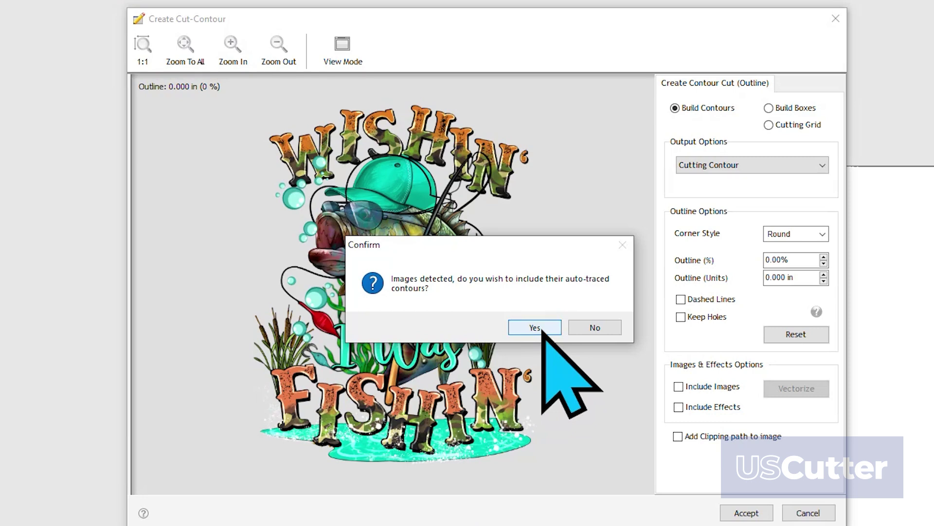
Include auto-traced image contours, adjust mask opacity, and raise tolerance to 61.
left_click(540, 328)
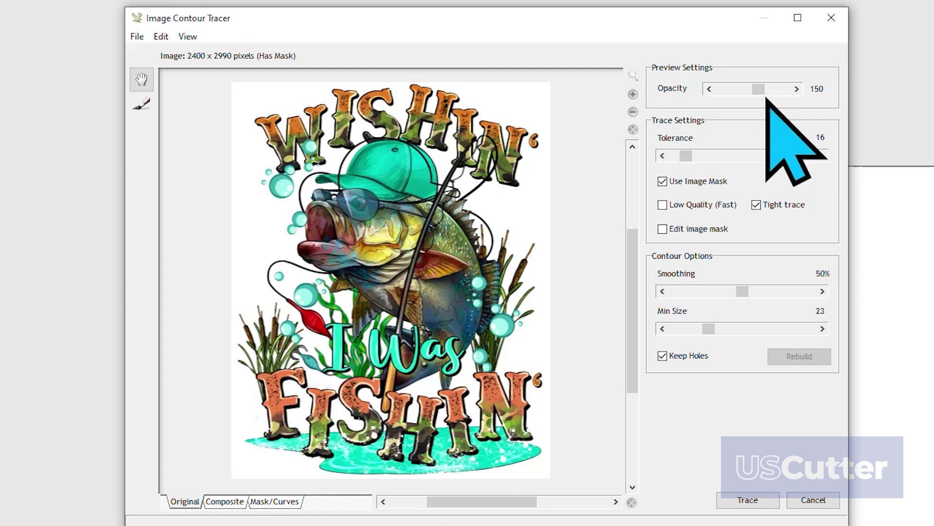
mouse_move(766, 96)
left_mouse_down()
mouse_move(781, 98)
mouse_move(732, 117)
mouse_move(704, 113)
mouse_move(736, 93)
mouse_move(758, 108)
left_mouse_up()
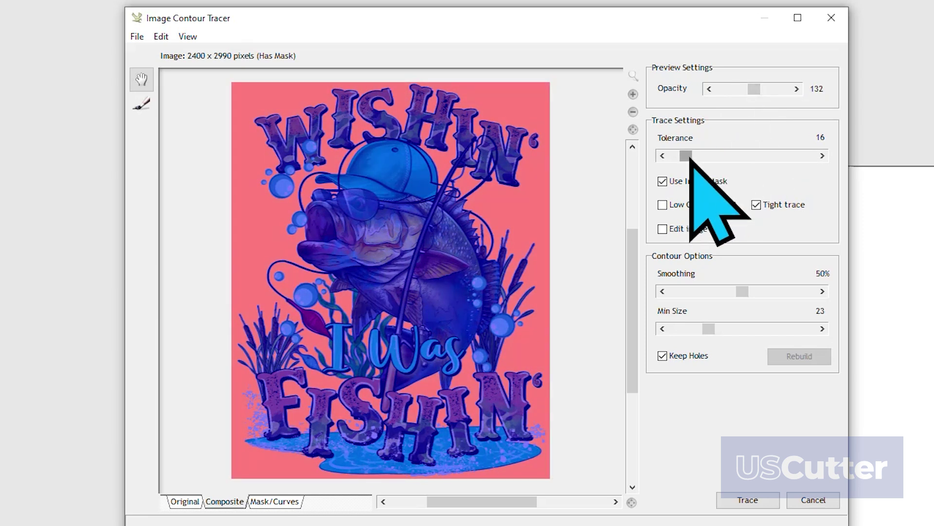
left_click_drag(688, 159, 710, 239)
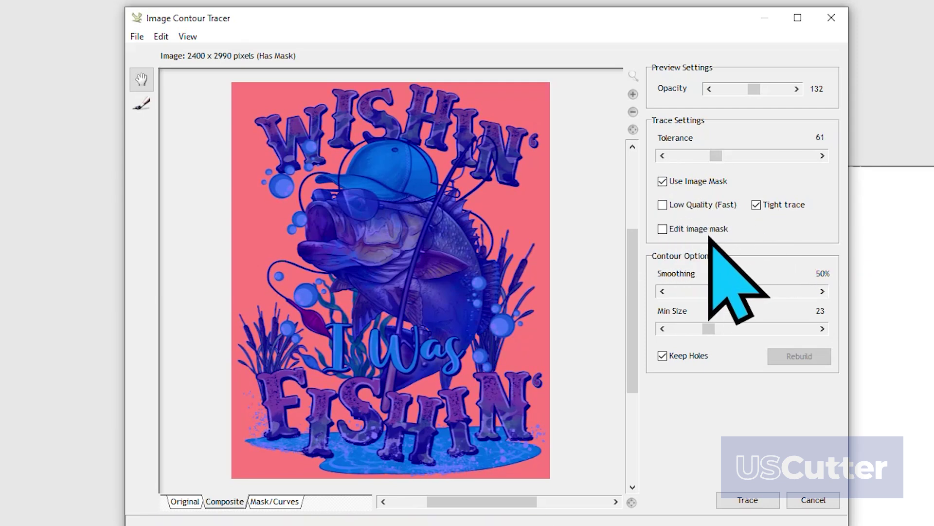
Toggle Use Image Mask and Low Quality (Fast) off and back on, leaving both unchanged.
left_click(663, 182)
left_click(664, 182)
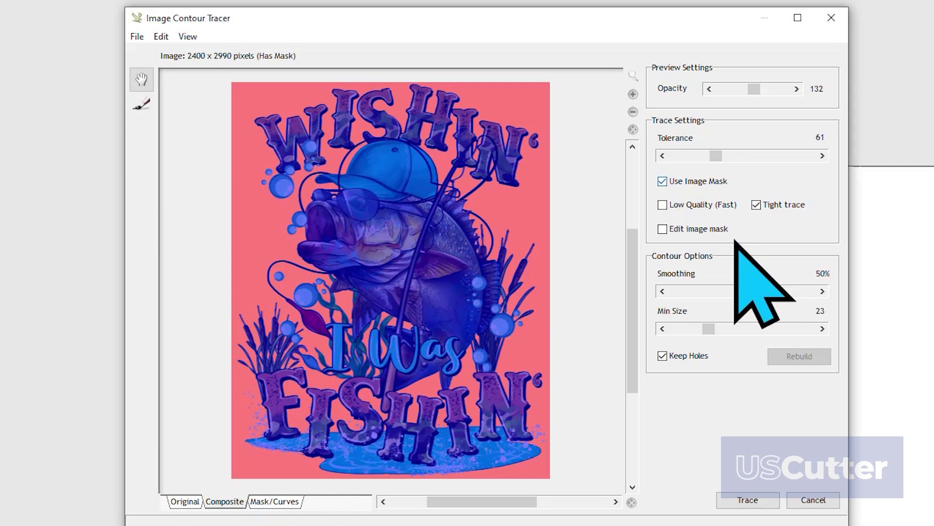
left_click(662, 205)
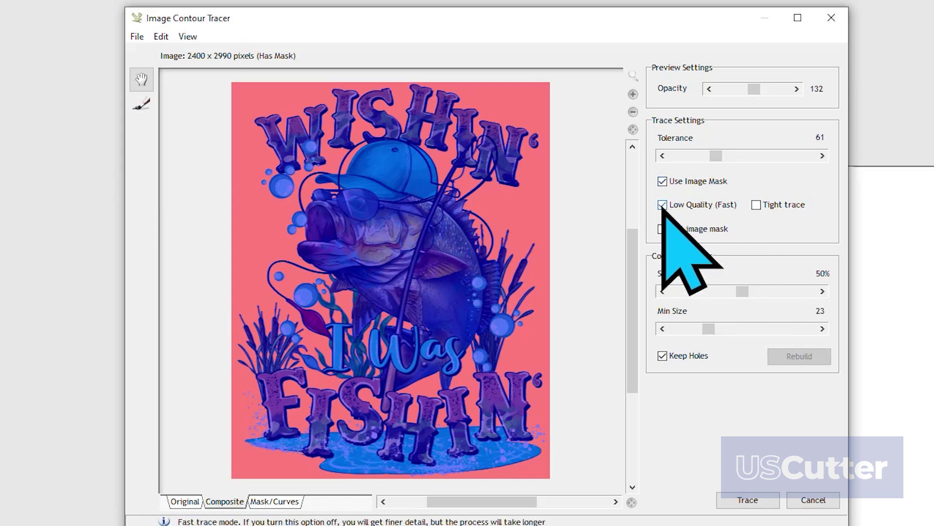
left_click(662, 205)
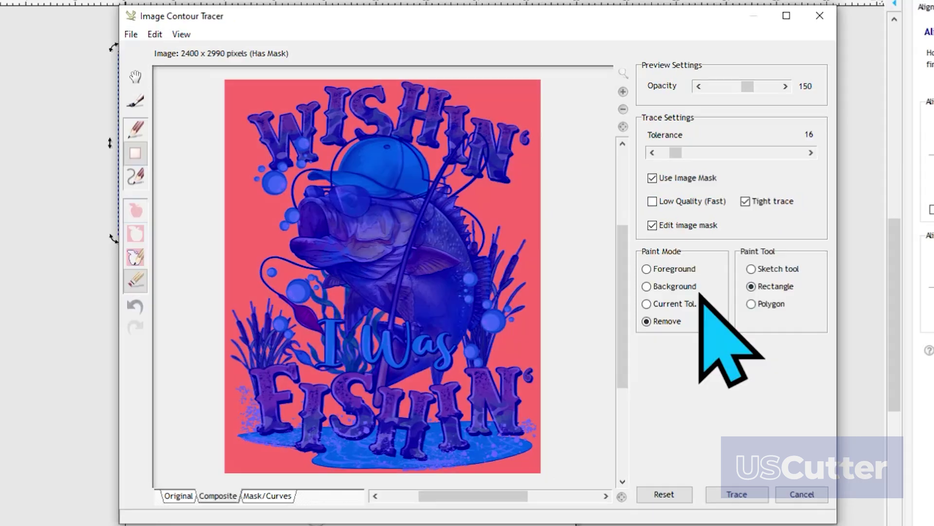
Paint the fin area as background, restore part as foreground, then trace with the edited mask.
left_click(646, 286)
left_click_drag(400, 213, 489, 319)
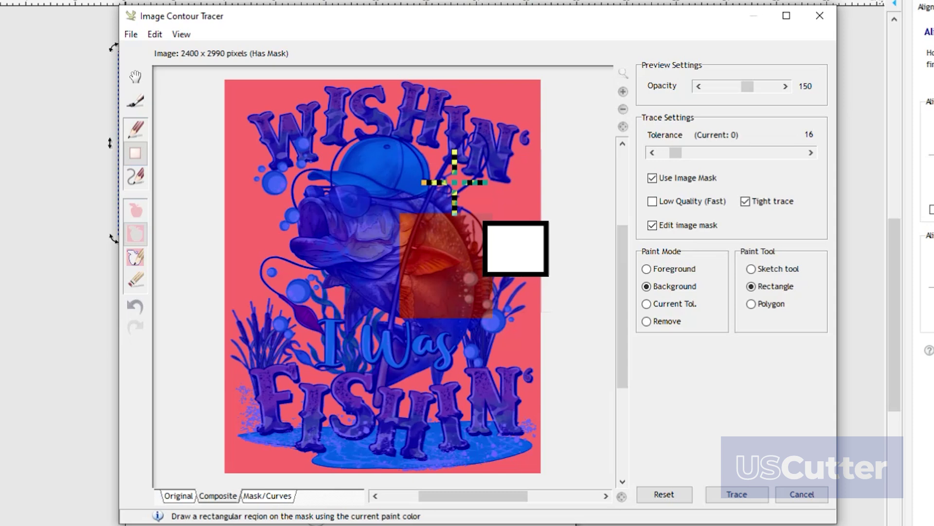
left_click(647, 269)
left_click_drag(401, 197, 490, 299)
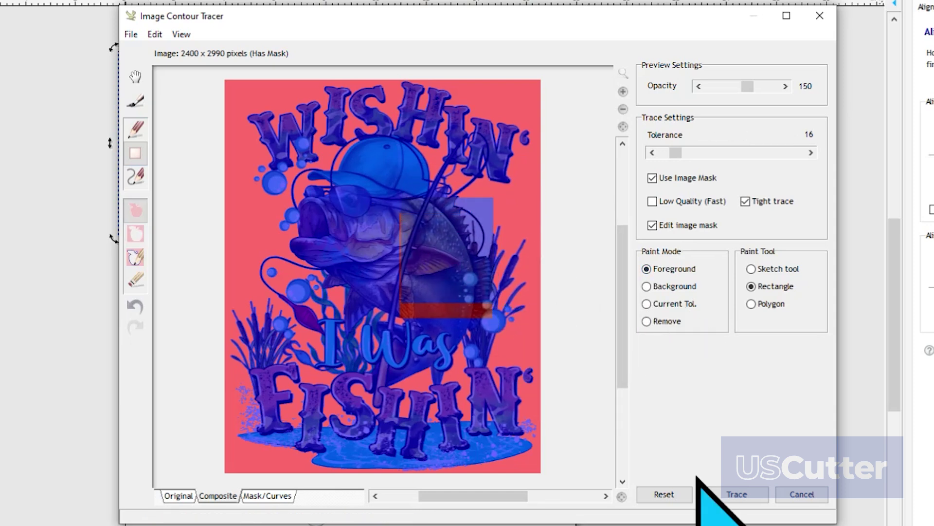
left_click(732, 495)
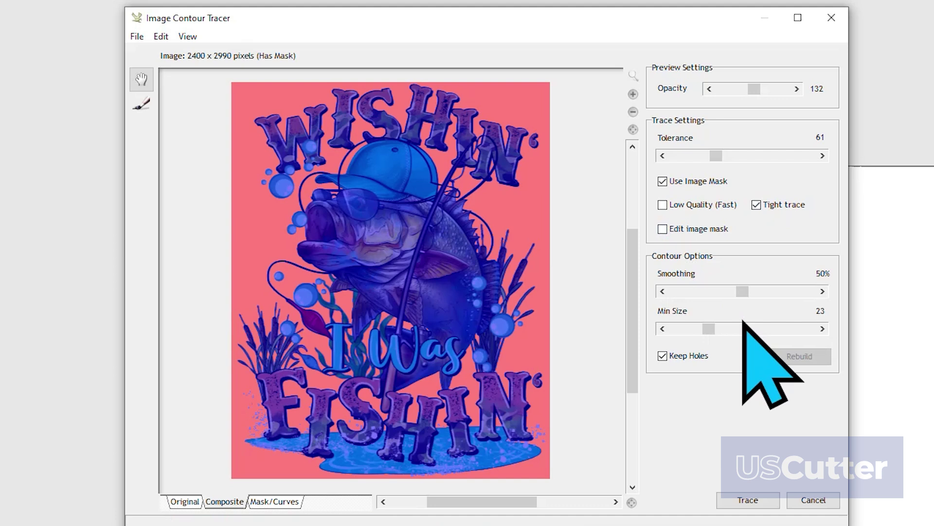
Retrace the print with smoothing 68%, minimum size 27 and Keep Holes on.
left_click_drag(742, 291, 765, 292)
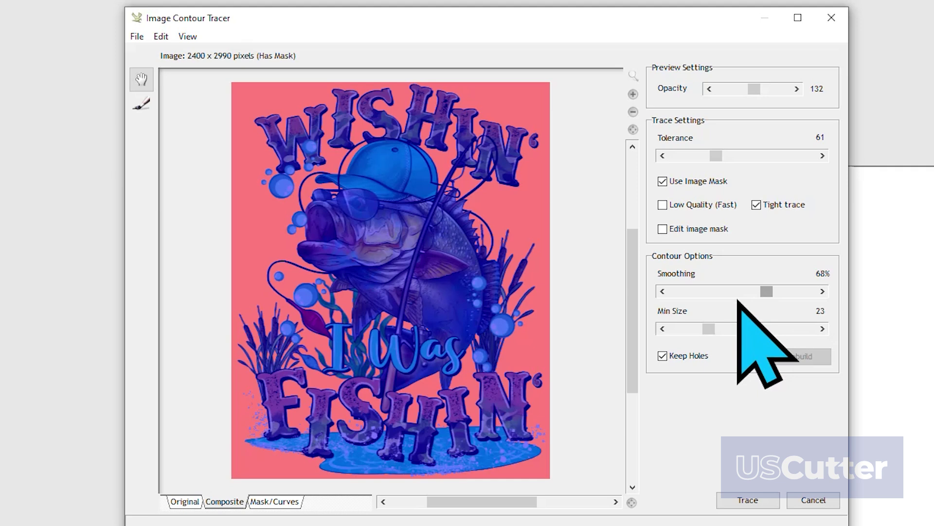
left_click_drag(705, 328, 658, 323)
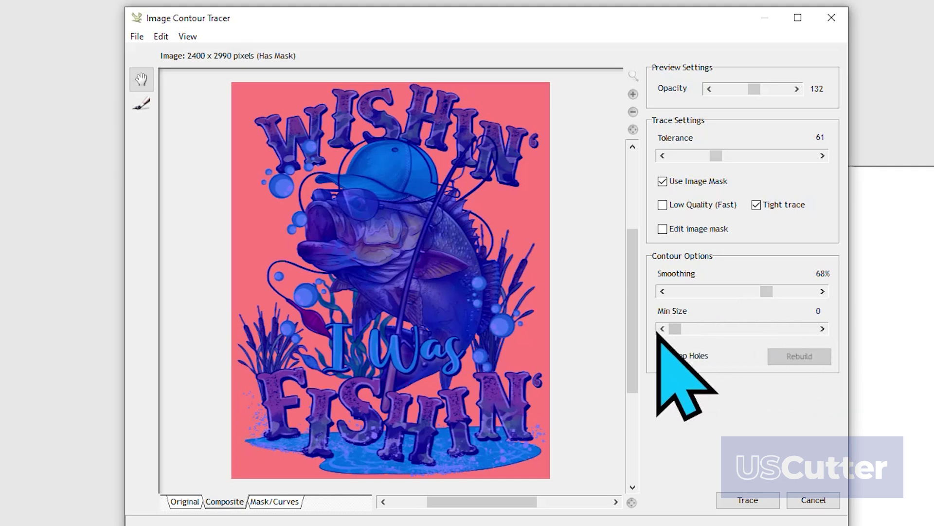
left_click(687, 329)
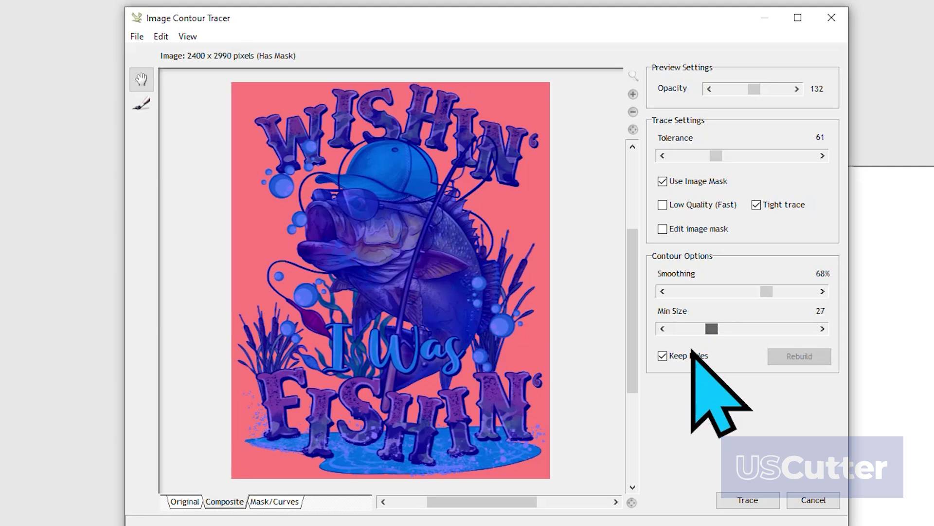
left_click(663, 357)
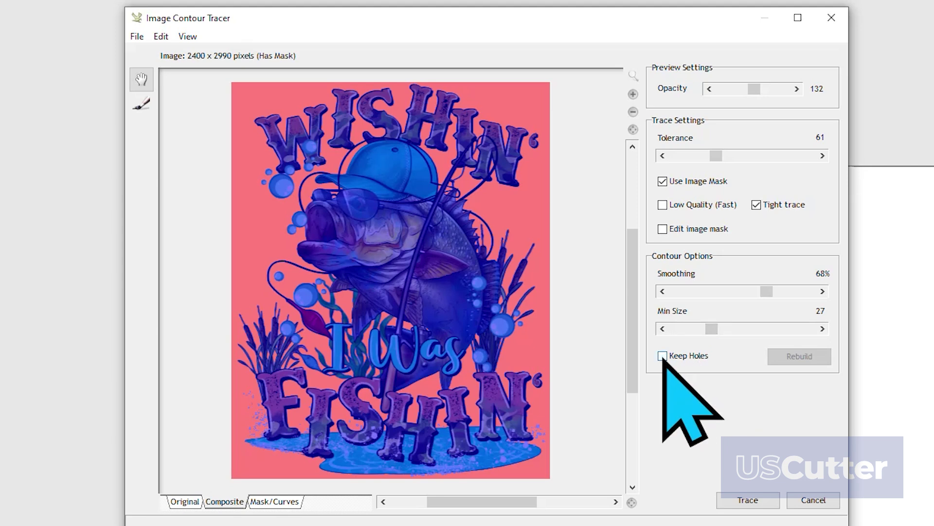
left_click(663, 355)
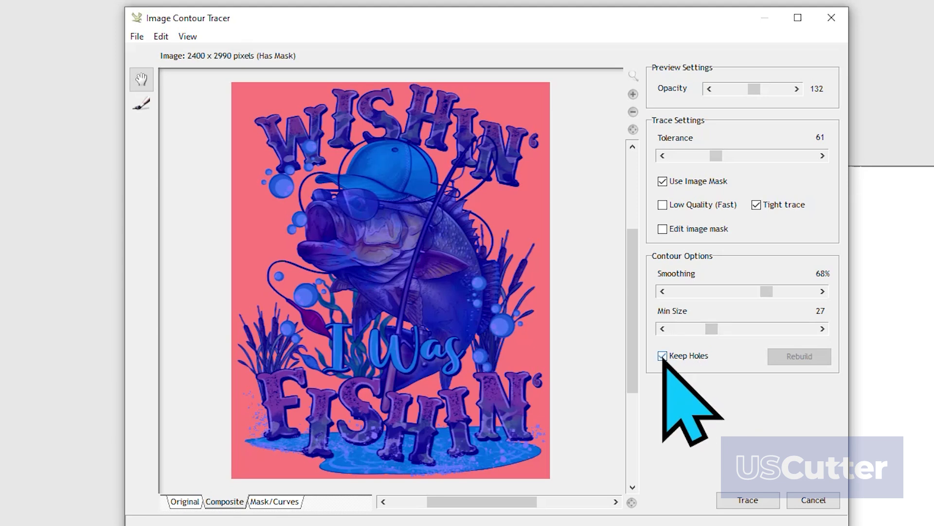
left_click(740, 499)
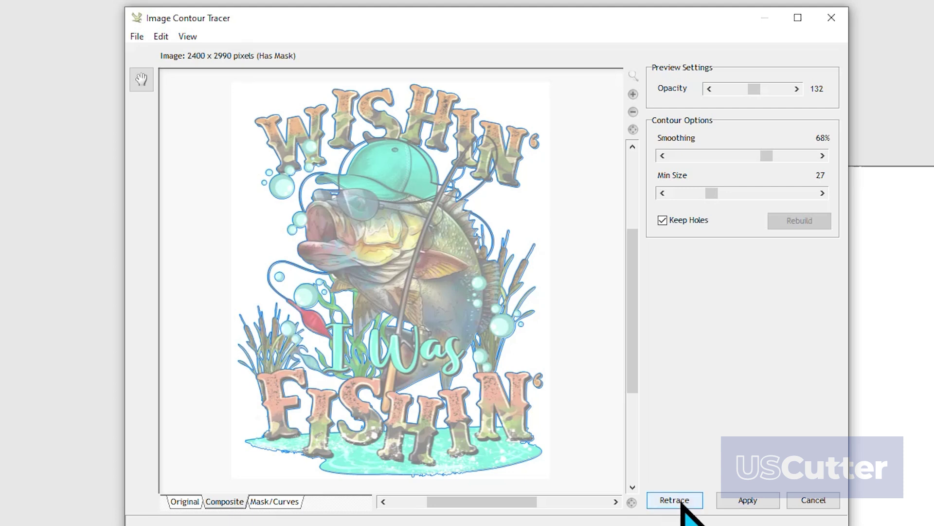
Apply the trace, preview Build Boxes and Cutting Grid, then return to Build Contours.
left_click(748, 501)
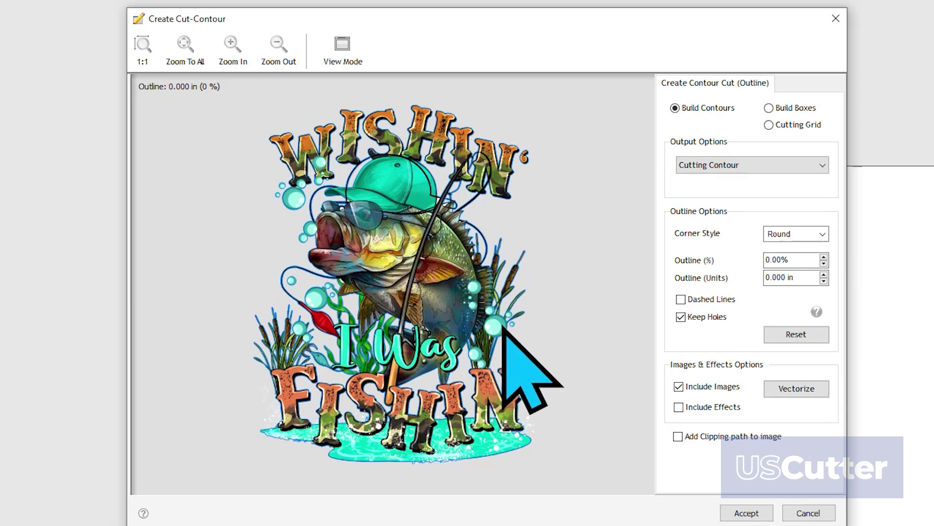
left_click(769, 108)
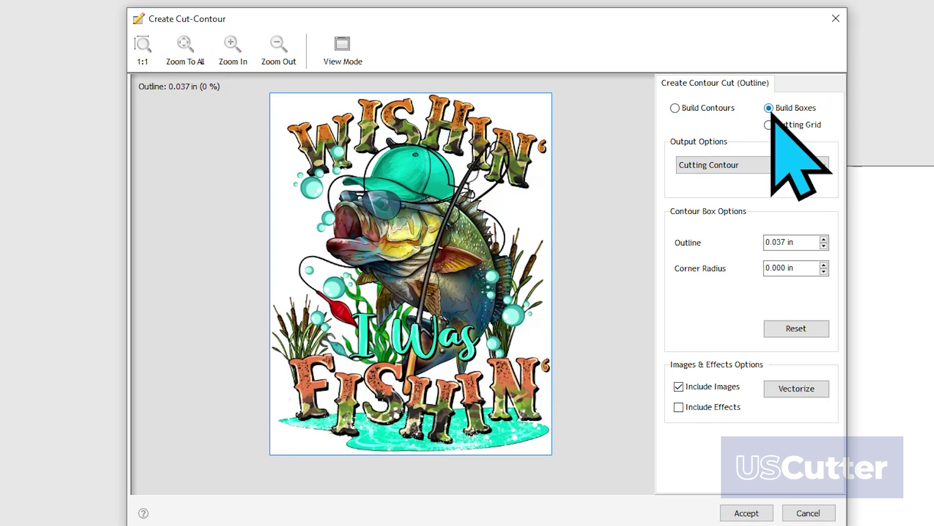
left_click(768, 125)
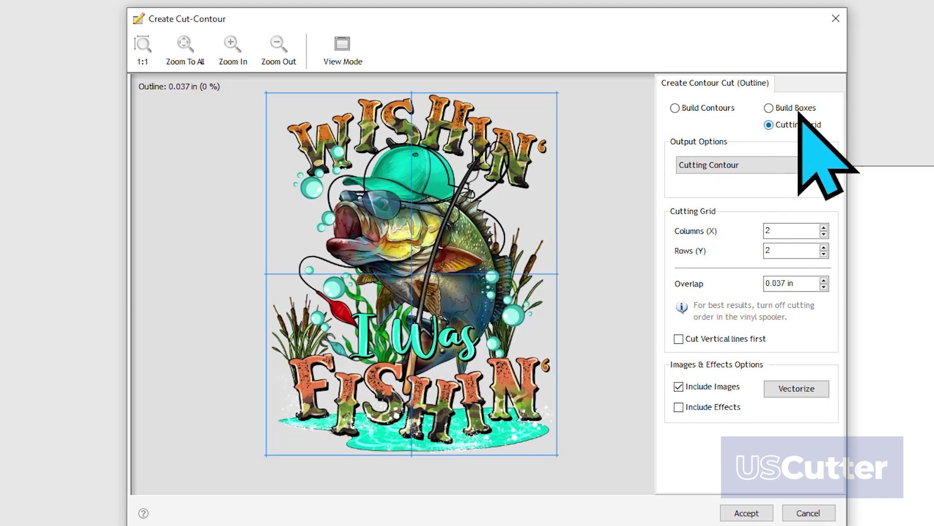
left_click(708, 107)
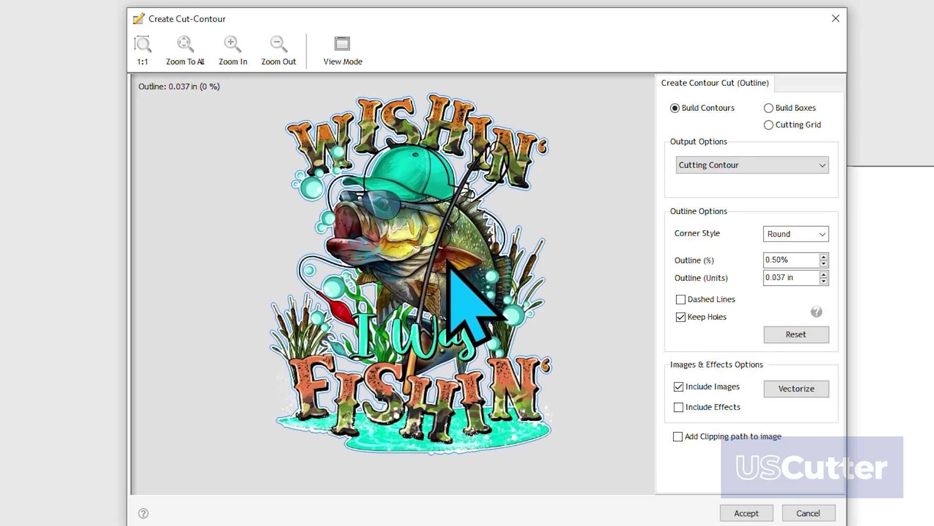
Reset the outline offset to 0 and keep the plain cutting-contour output type.
double_click(788, 260)
type("0")
key("Return")
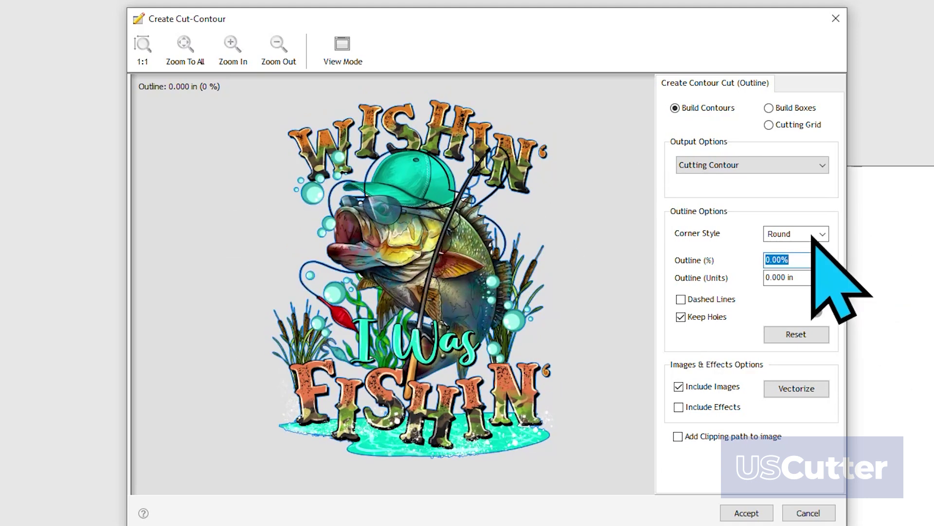
left_click(786, 165)
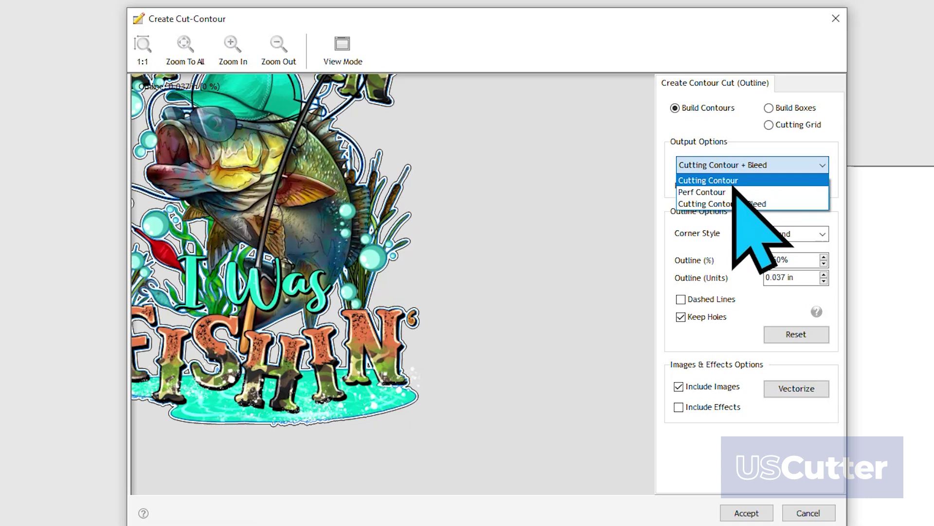
left_click(759, 181)
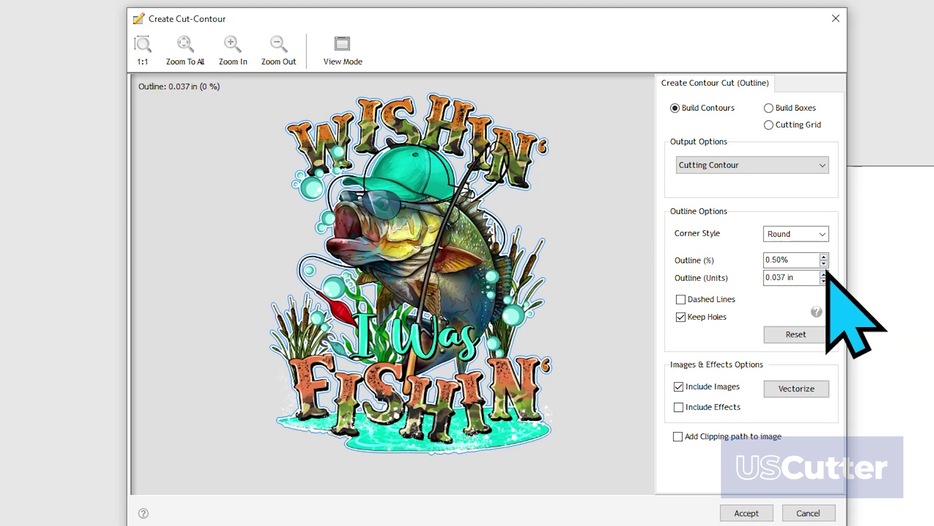
Widen the contour outline to 2.00% and set the corner style to Round.
left_click(824, 257)
left_click(824, 257)
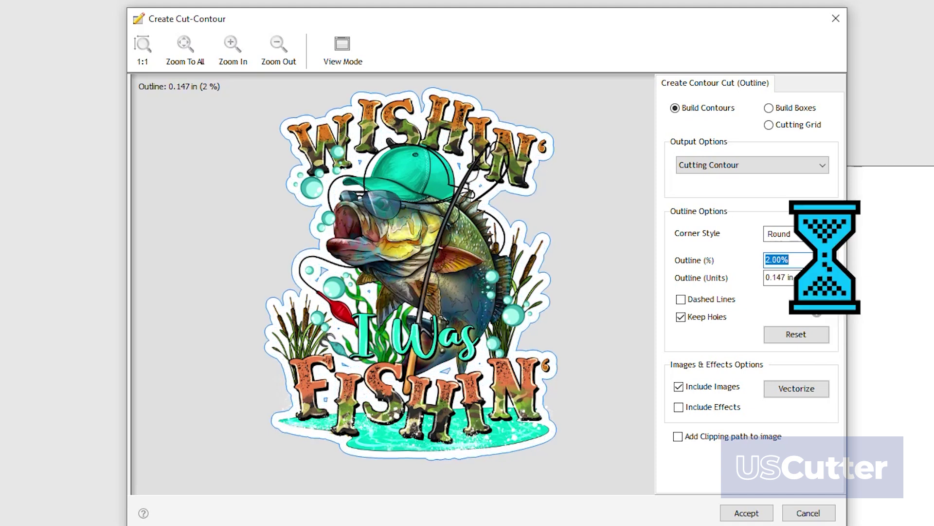
scroll(816, 238, "down", 1)
left_click(818, 237)
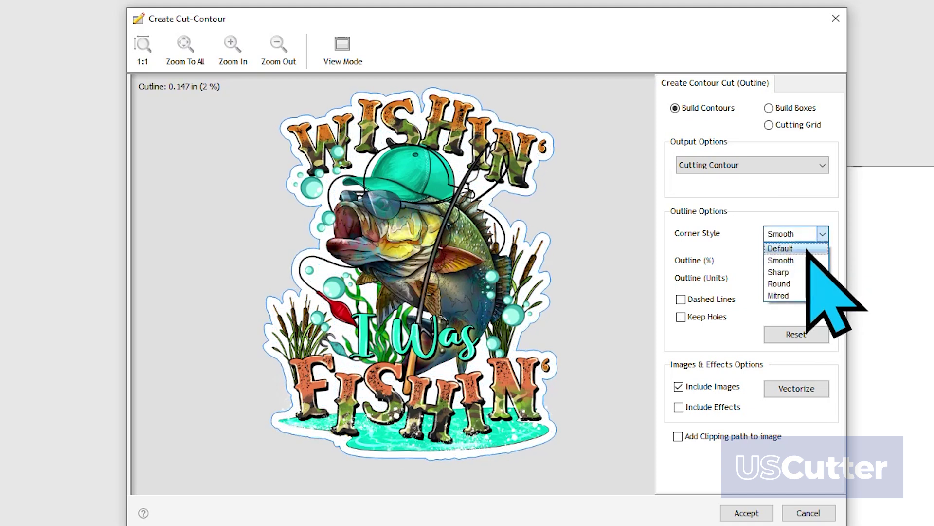
left_click(789, 271)
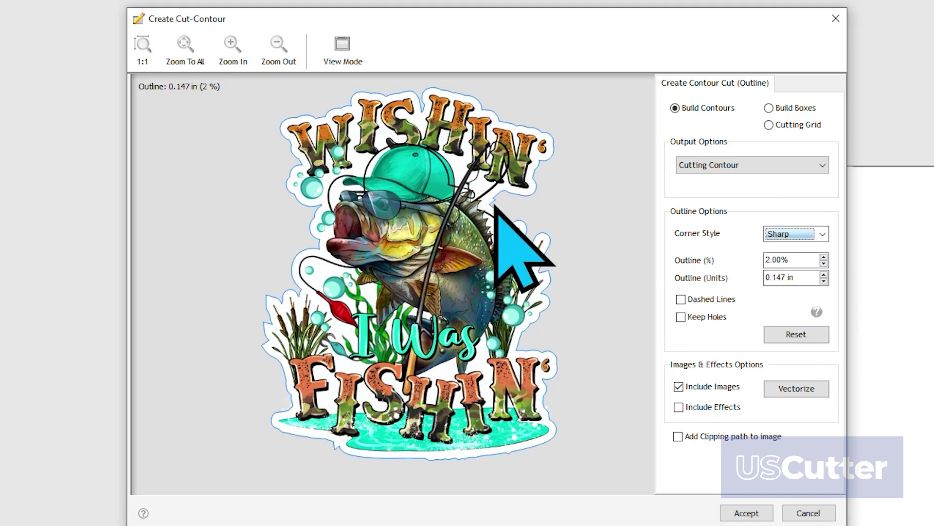
left_click(823, 236)
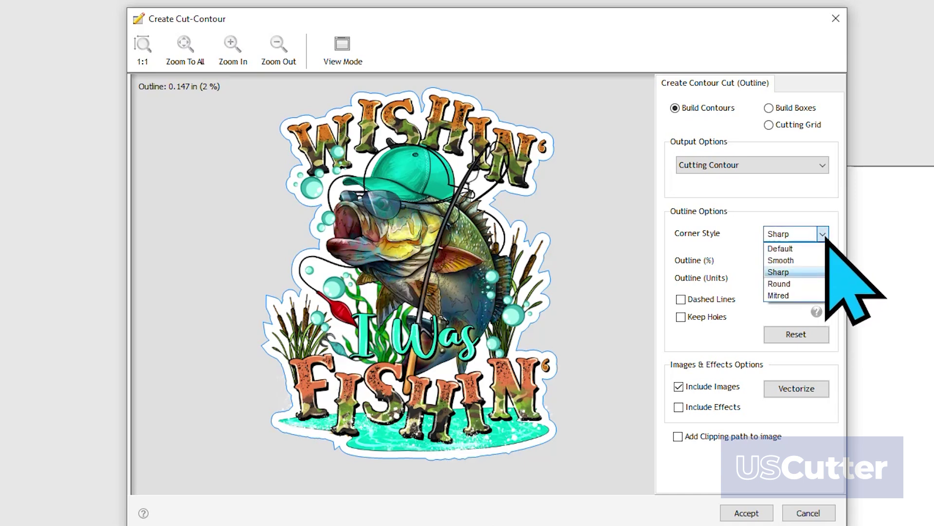
left_click(805, 284)
left_click(822, 235)
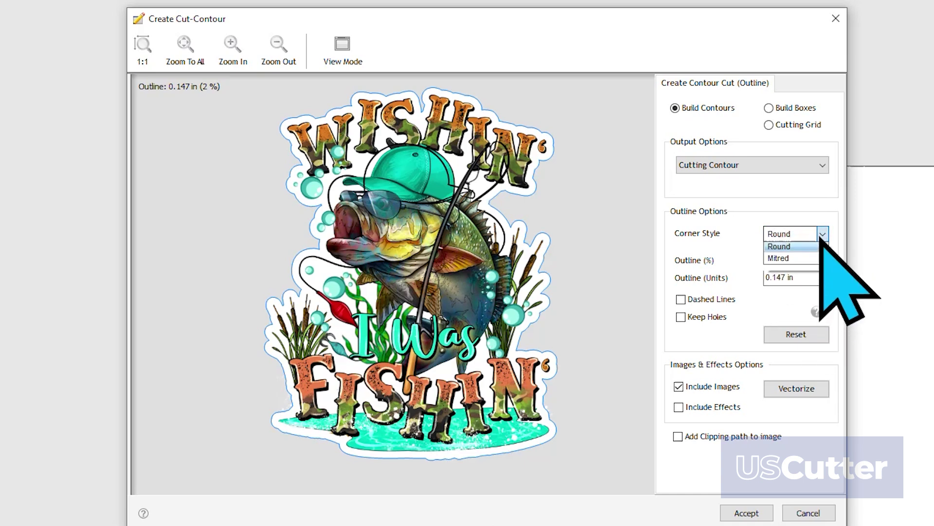
left_click(798, 283)
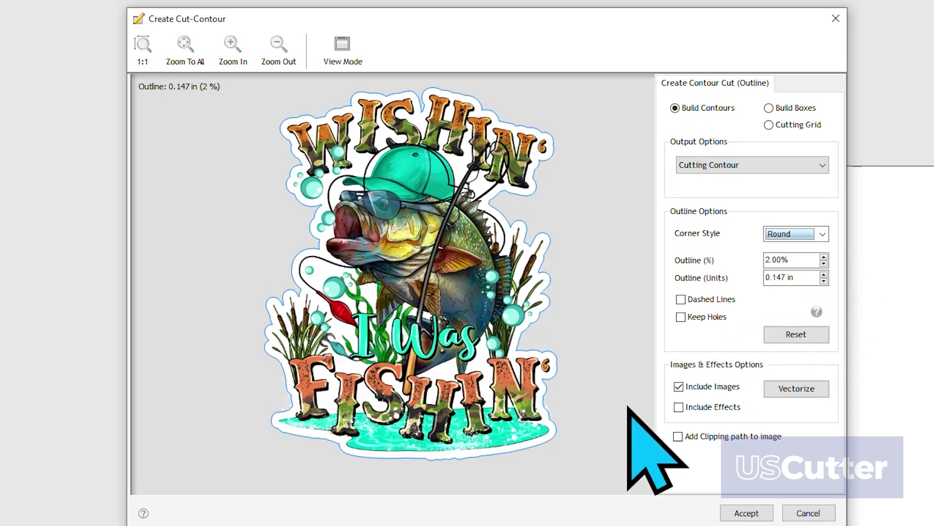
key("Tab")
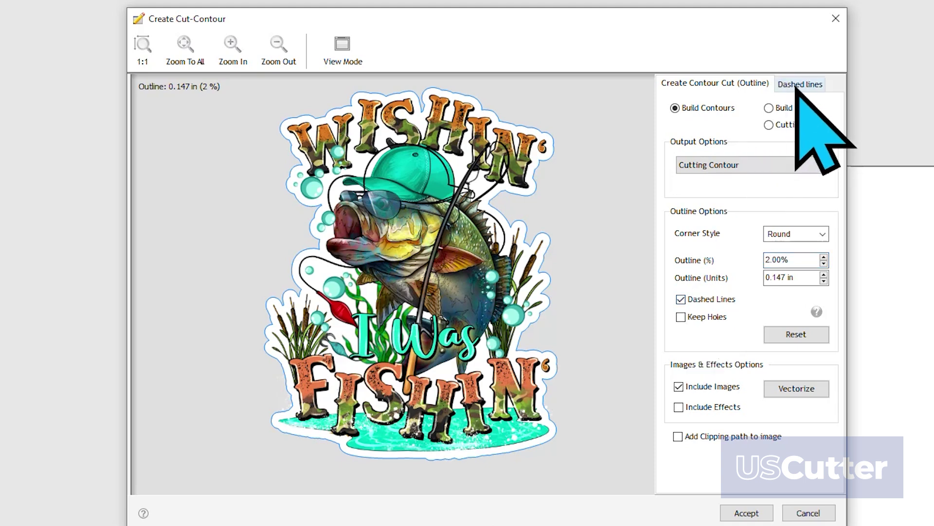
Turn off Dashed Lines, keep Include Images checked, and exclude effects.
left_click(797, 87)
left_click(752, 85)
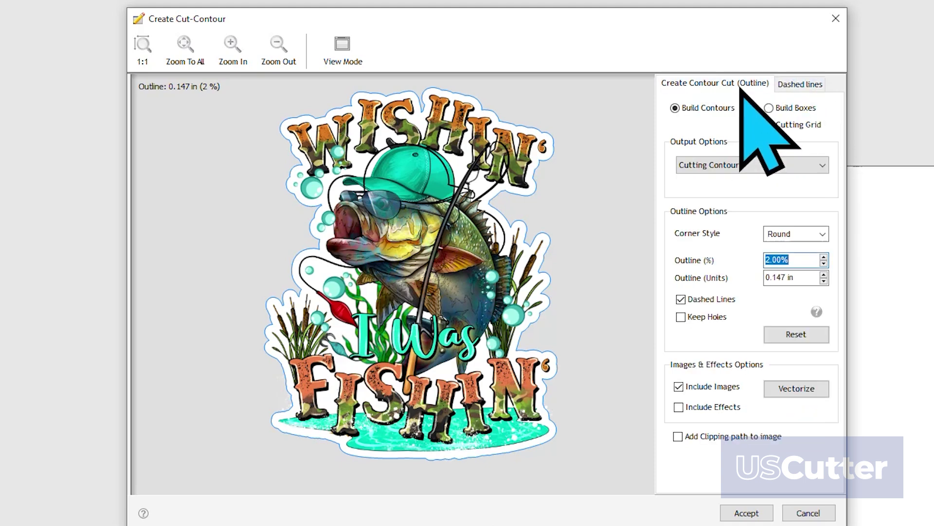
left_click(680, 299)
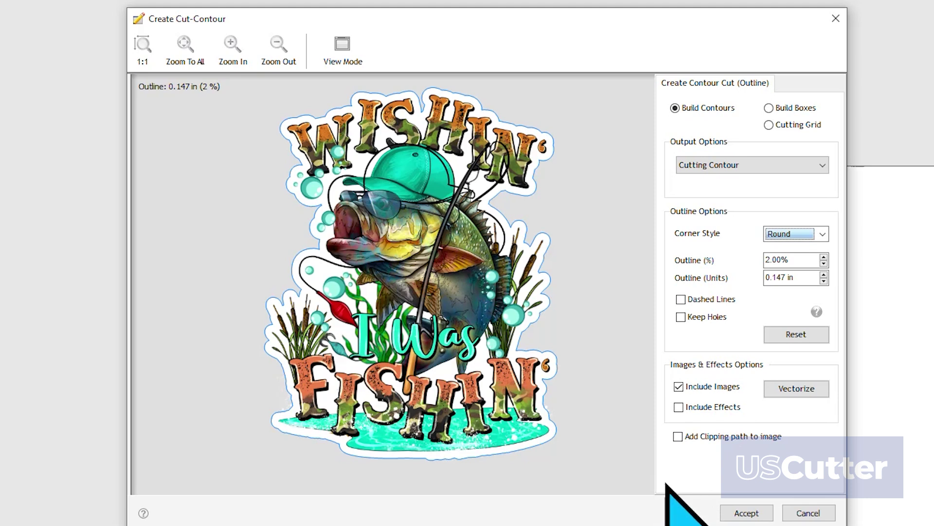
left_click(679, 387)
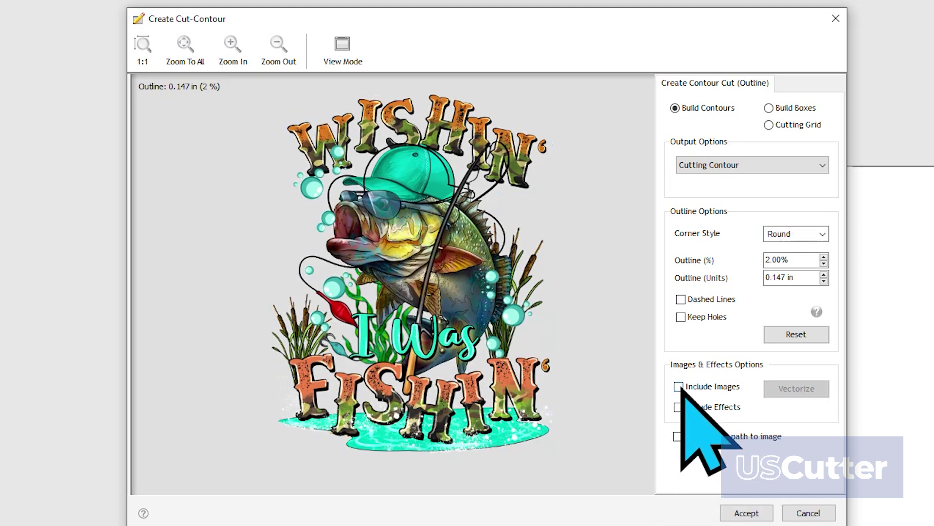
left_click(679, 387)
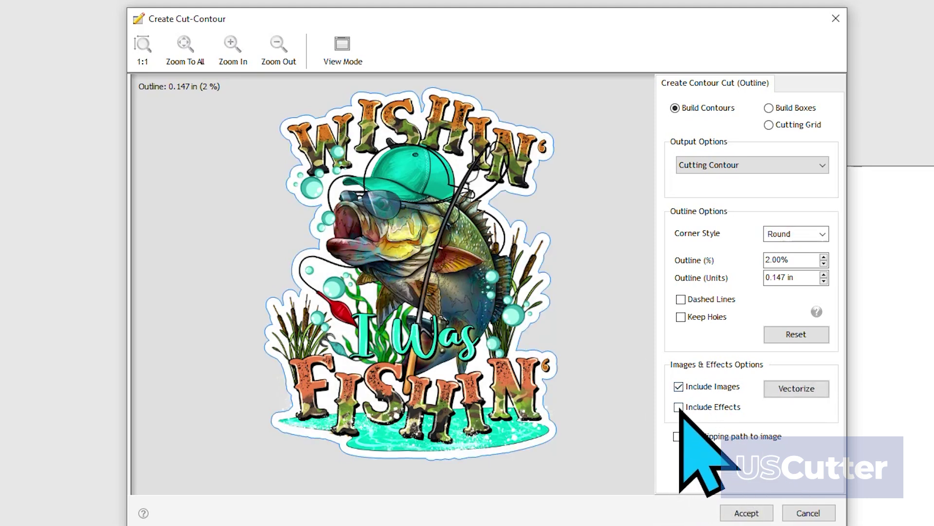
left_click(679, 407)
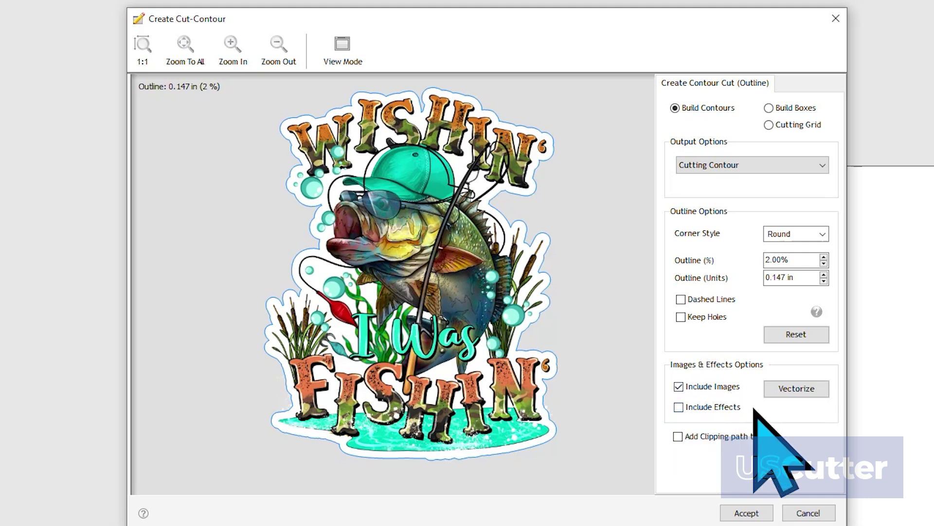
Accept the 2% round-cornered contour and deselect the fishing print.
left_click(746, 513)
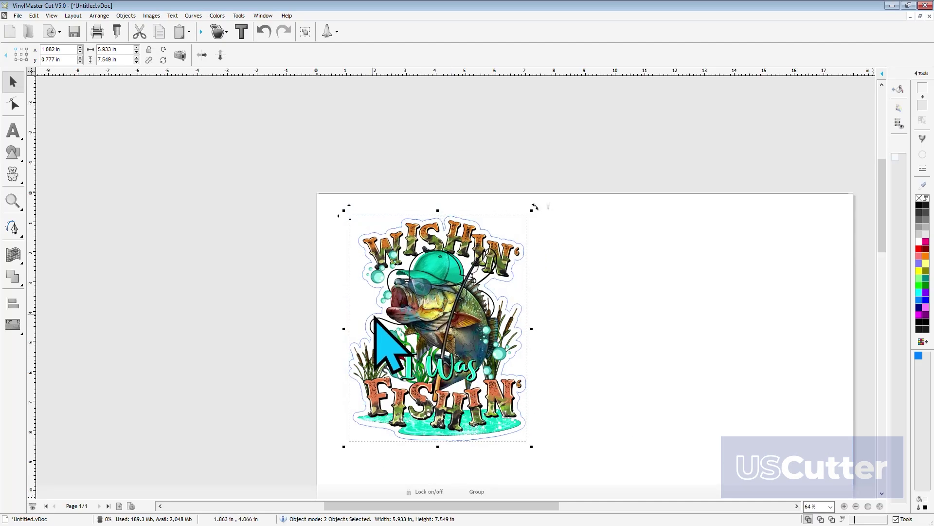
left_click(583, 329)
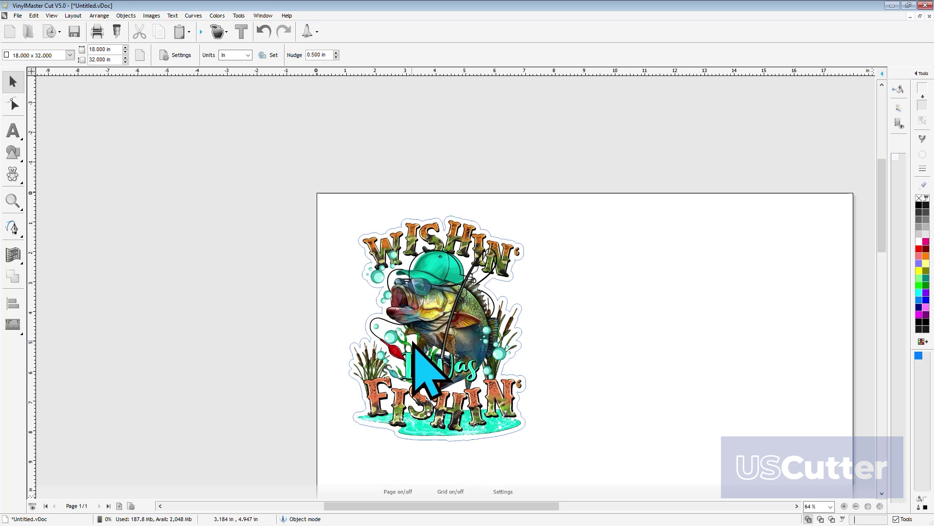
Draw an ellipse circle right of the Lost Woods Farm image and set it to Cut Contour.
scroll(413, 343, "down", 3)
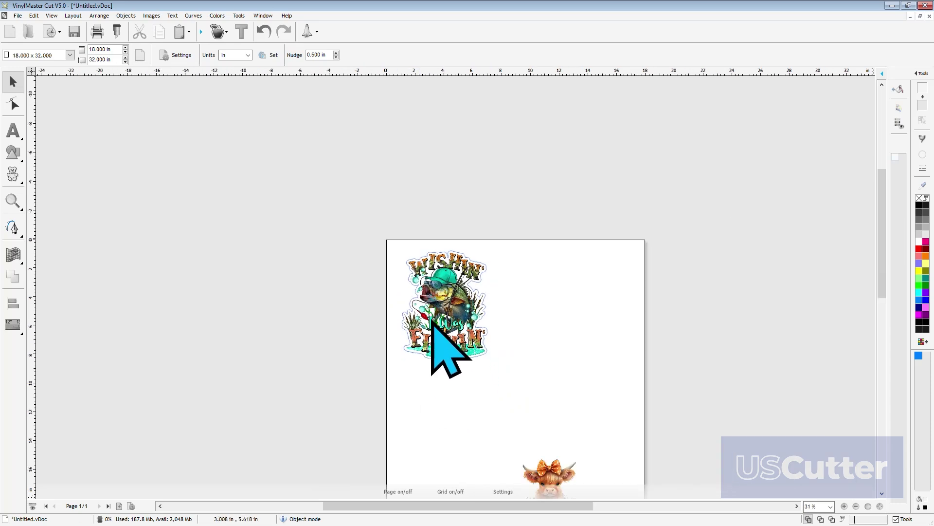
scroll(447, 311, "up", 4)
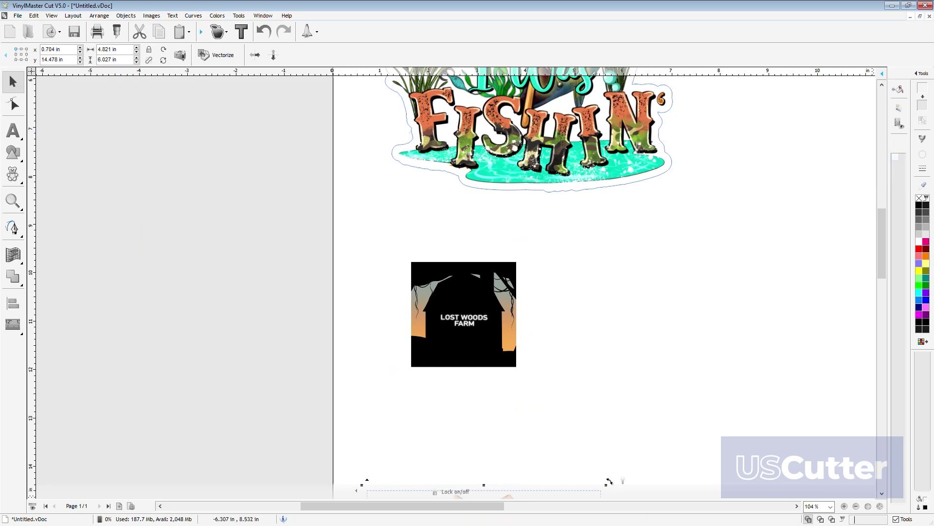
left_click(12, 152)
left_click(69, 154)
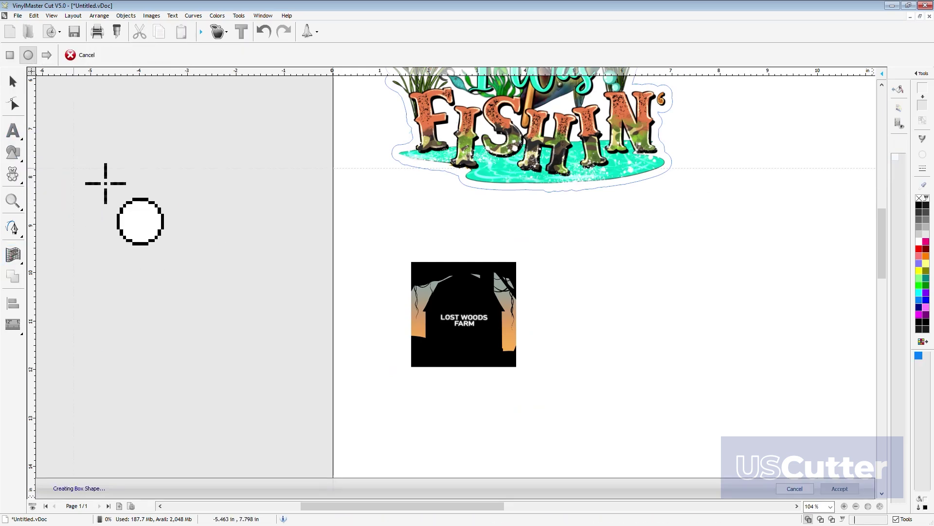
mouse_move(436, 301)
left_mouse_down()
mouse_move(473, 333)
mouse_move(619, 276)
left_mouse_up()
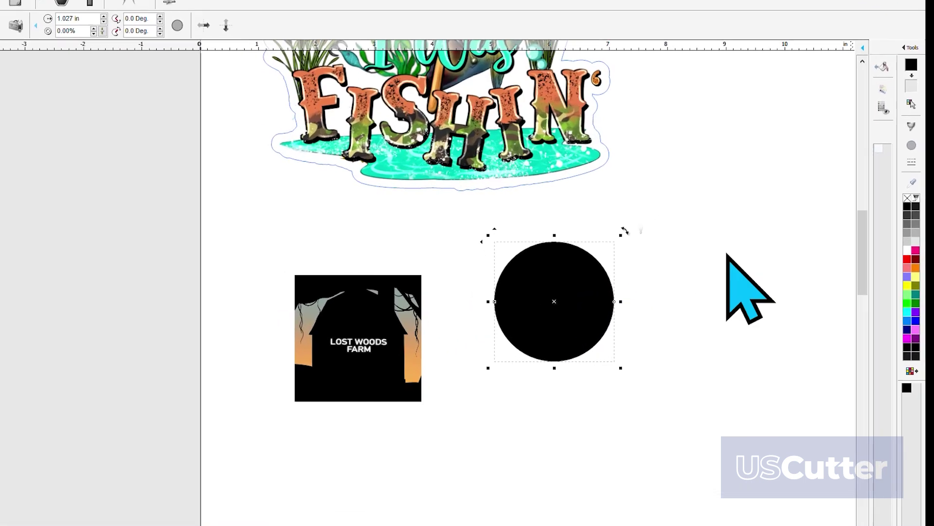
left_click(911, 126)
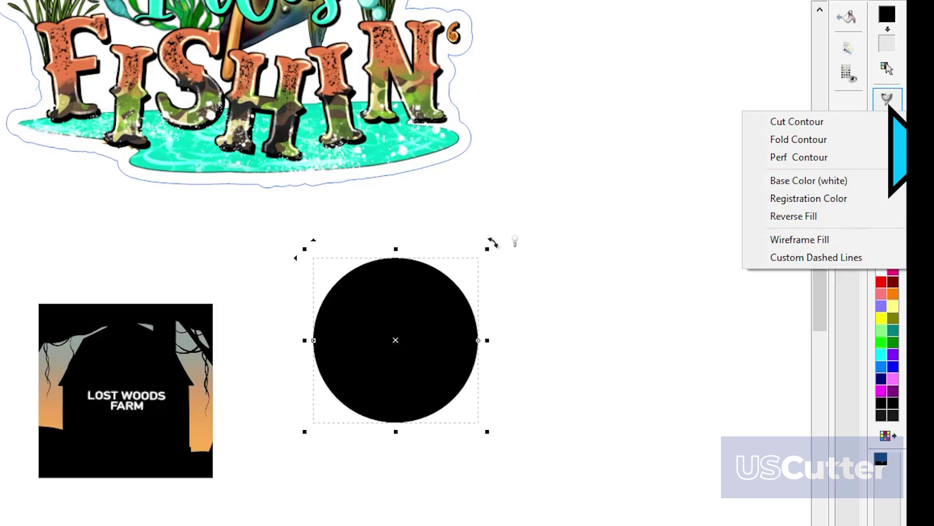
left_click(833, 124)
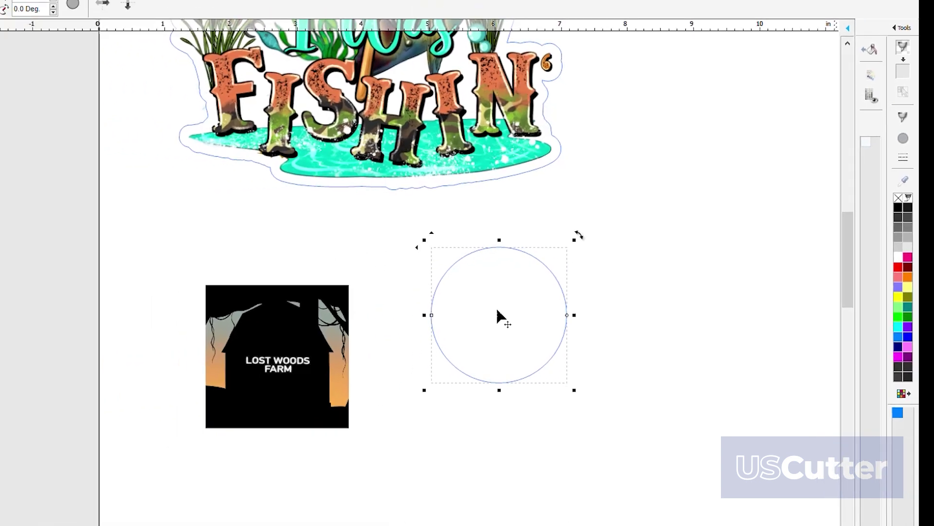
Move the circle onto the farm image, select both, and open the Align and Space panel.
left_click_drag(497, 310, 272, 359)
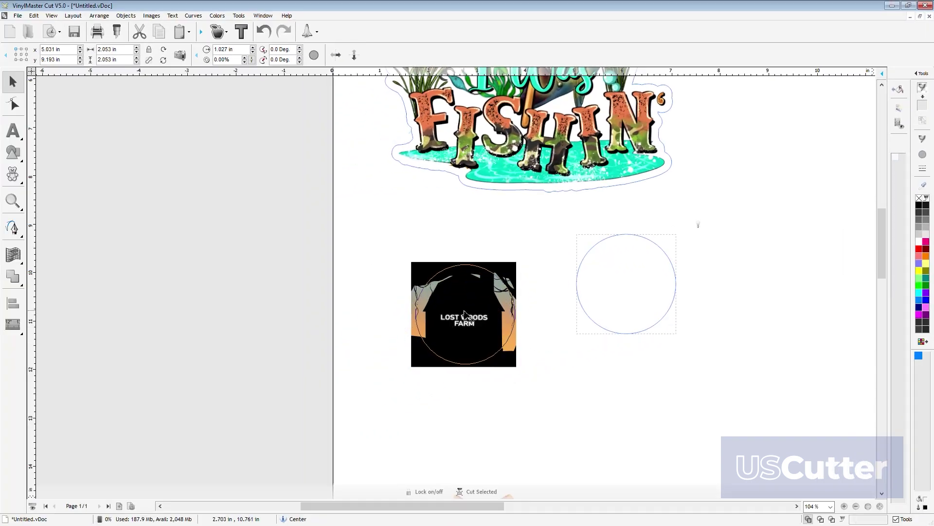
left_click_drag(465, 314, 464, 314)
left_click_drag(369, 220, 606, 443)
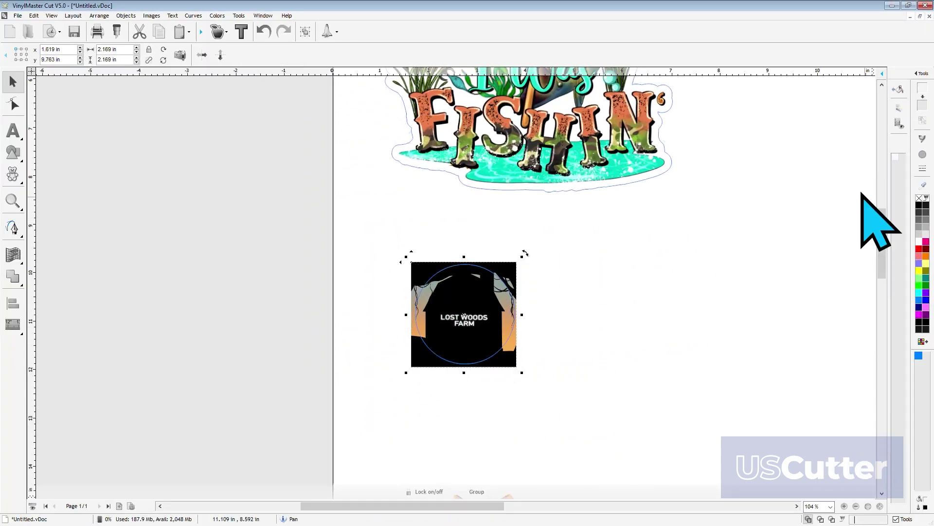
left_click(917, 74)
left_click(828, 73)
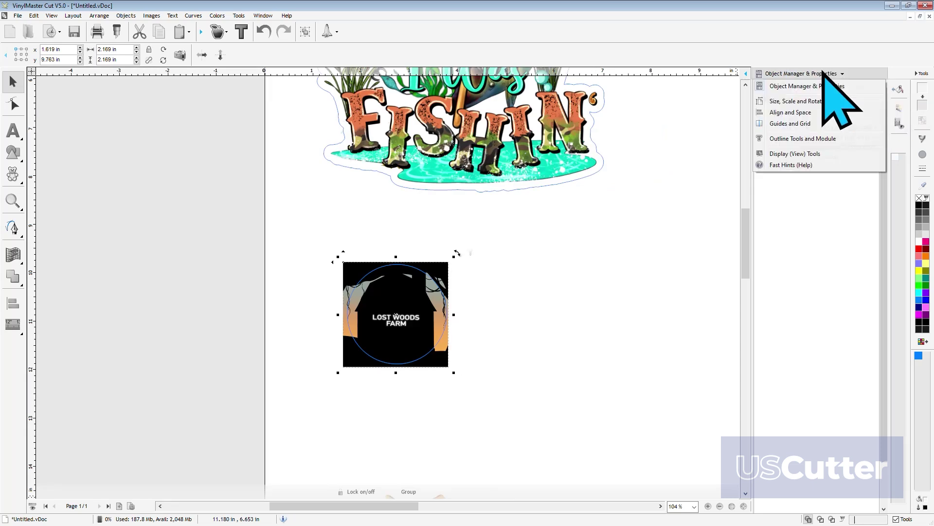
left_click(808, 113)
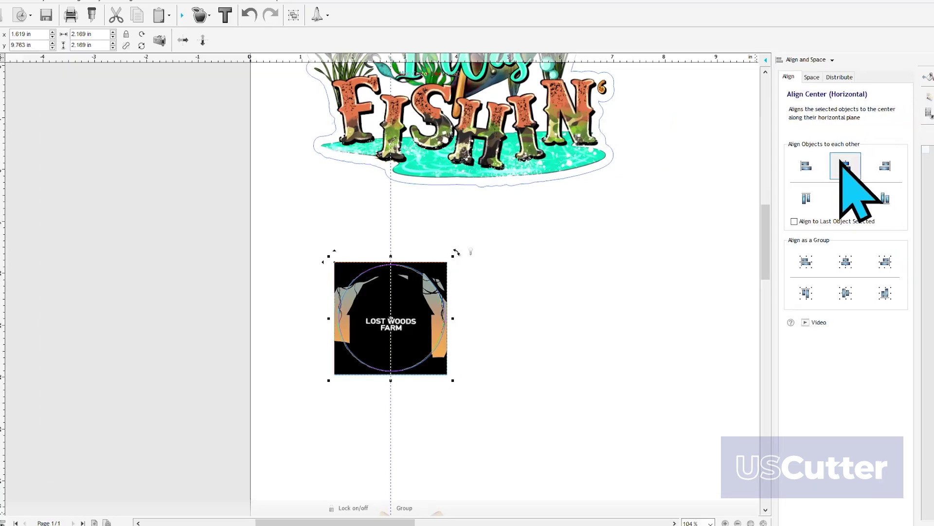